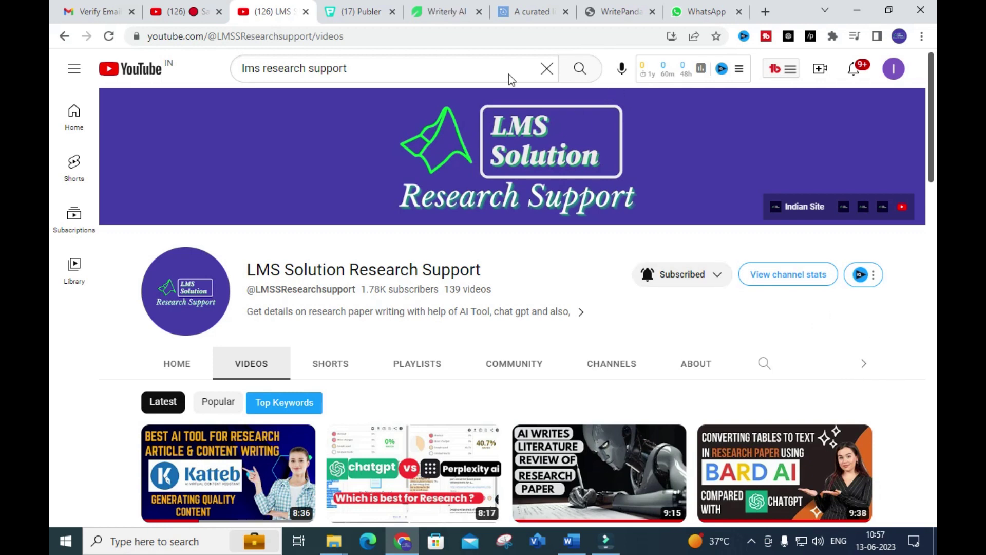
- Switch from the YouTube channel page to the Writerly AI tab
{"action": "left_click", "coordinate": [455, 7]}
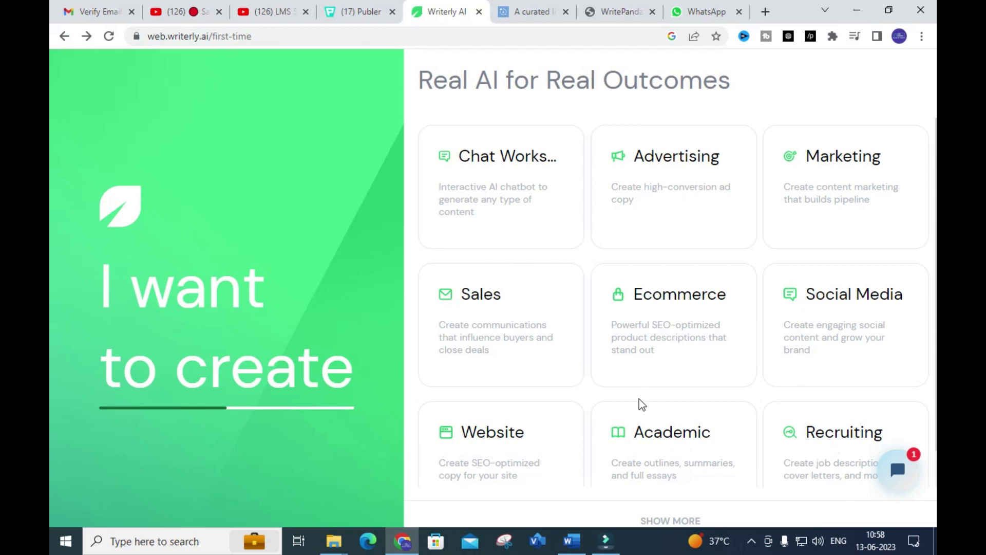
- Expand the category grid with Show More and See All, then open the Academic category
{"action": "left_click", "coordinate": [672, 521]}
{"action": "scroll", "coordinate": [667, 432], "scroll_direction": "down", "scroll_amount": 5}
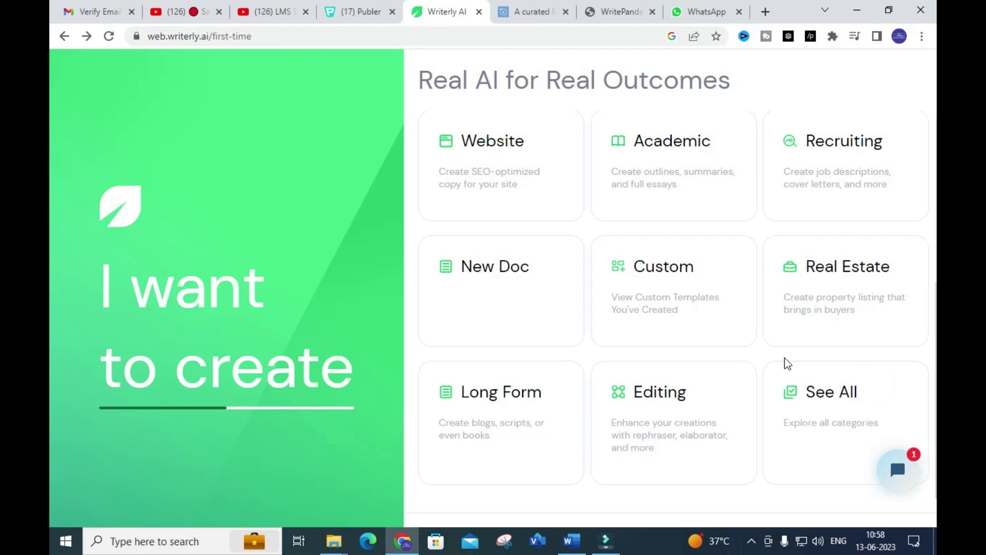
{"action": "left_click", "coordinate": [825, 414]}
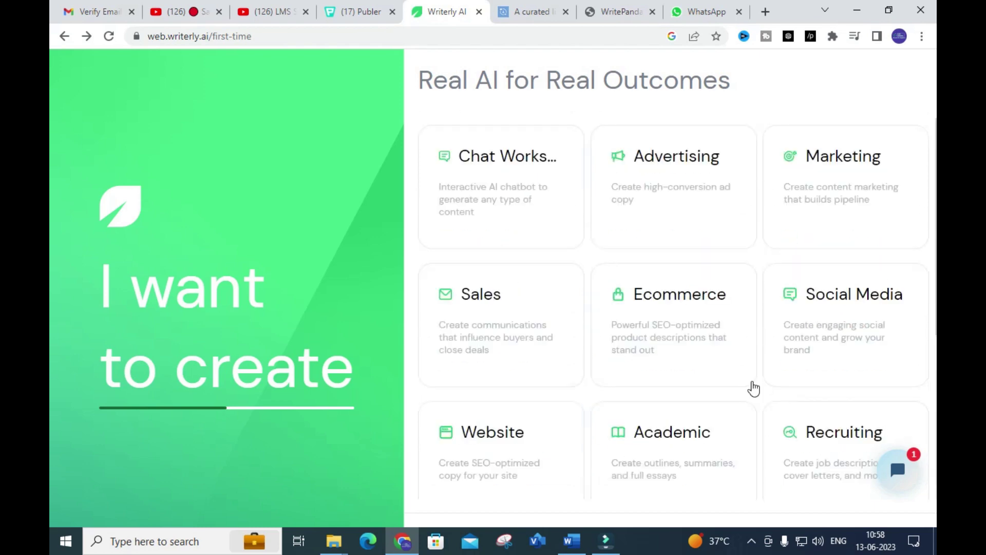
{"action": "scroll", "coordinate": [596, 303], "scroll_direction": "down", "scroll_amount": 3}
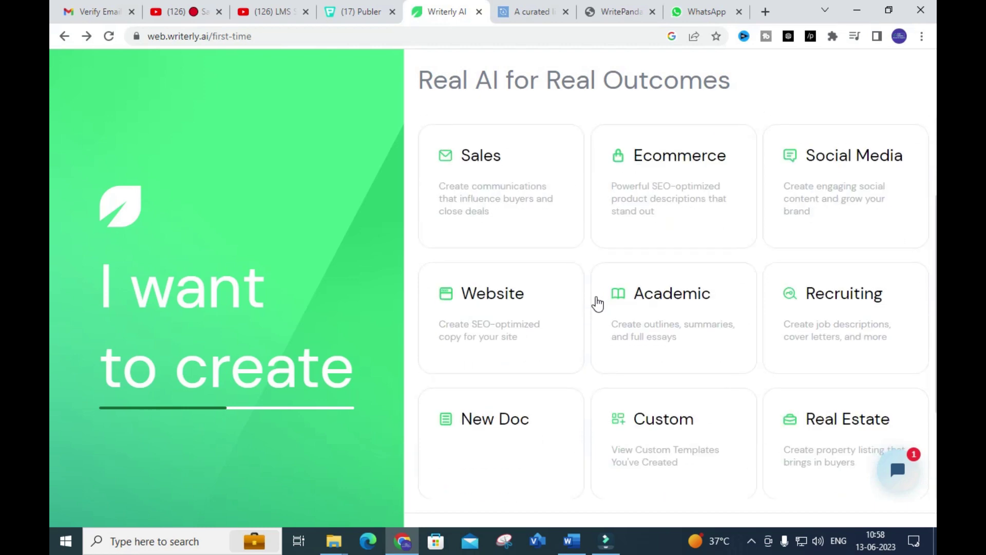
{"action": "scroll", "coordinate": [565, 303], "scroll_direction": "up", "scroll_amount": 3}
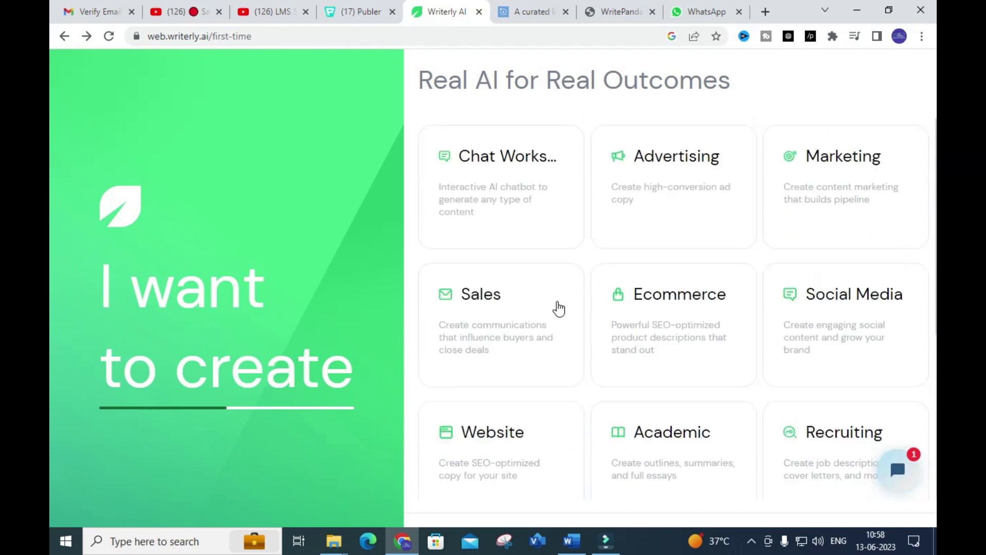
{"action": "scroll", "coordinate": [573, 308], "scroll_direction": "down", "scroll_amount": 3}
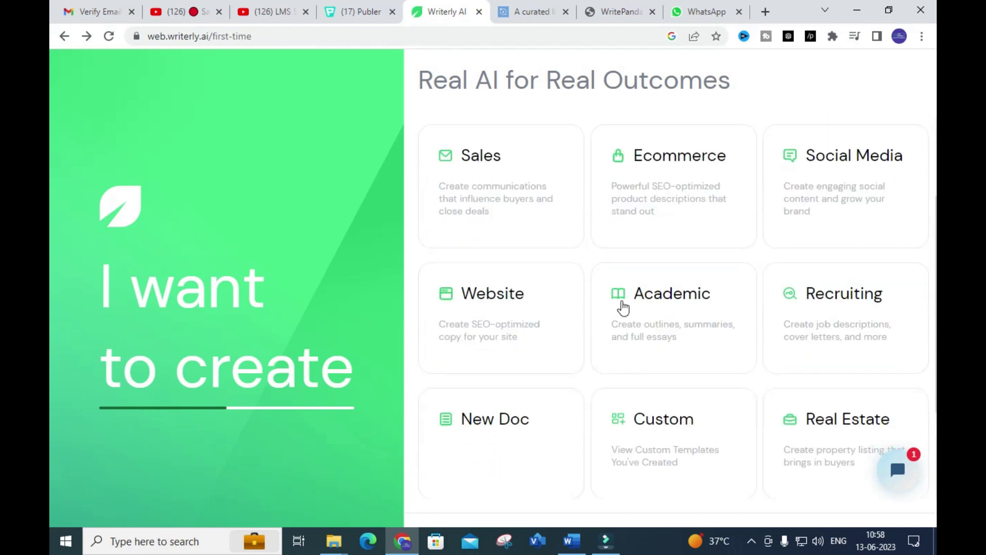
{"action": "left_click", "coordinate": [641, 300]}
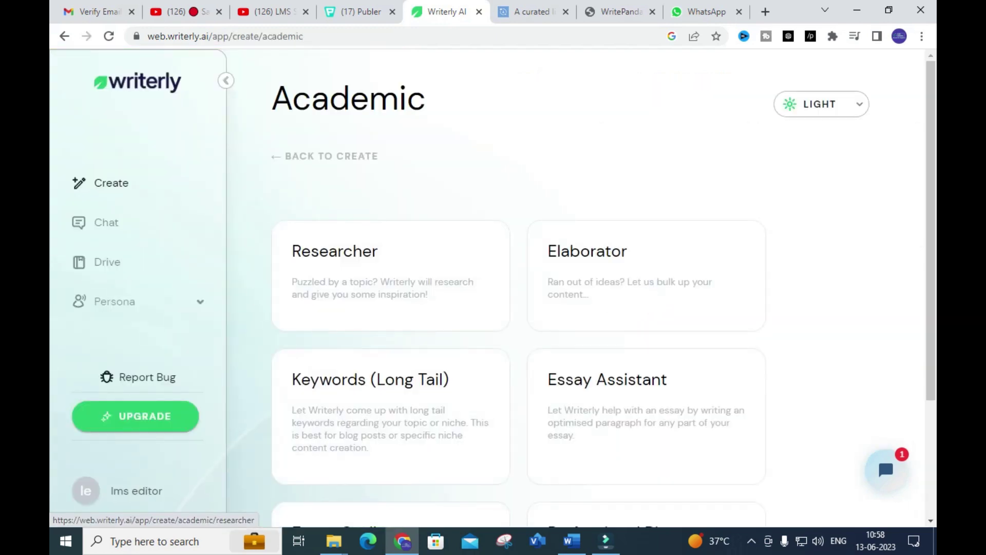
- Browse the Academic templates such as Researcher, Elaborator and Essay Assistant
{"action": "scroll", "coordinate": [302, 179], "scroll_direction": "down", "scroll_amount": 3}
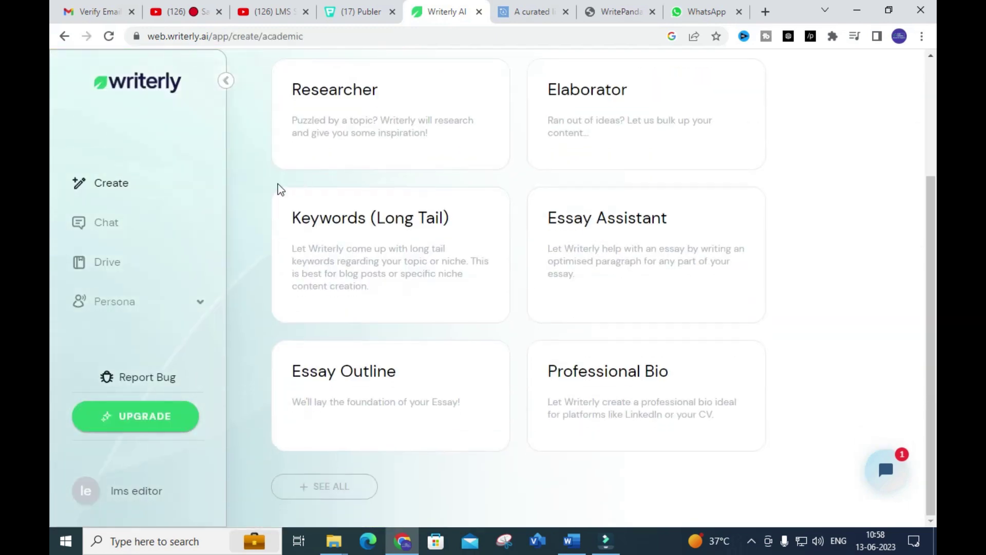
{"action": "scroll", "coordinate": [259, 234], "scroll_direction": "up", "scroll_amount": 3}
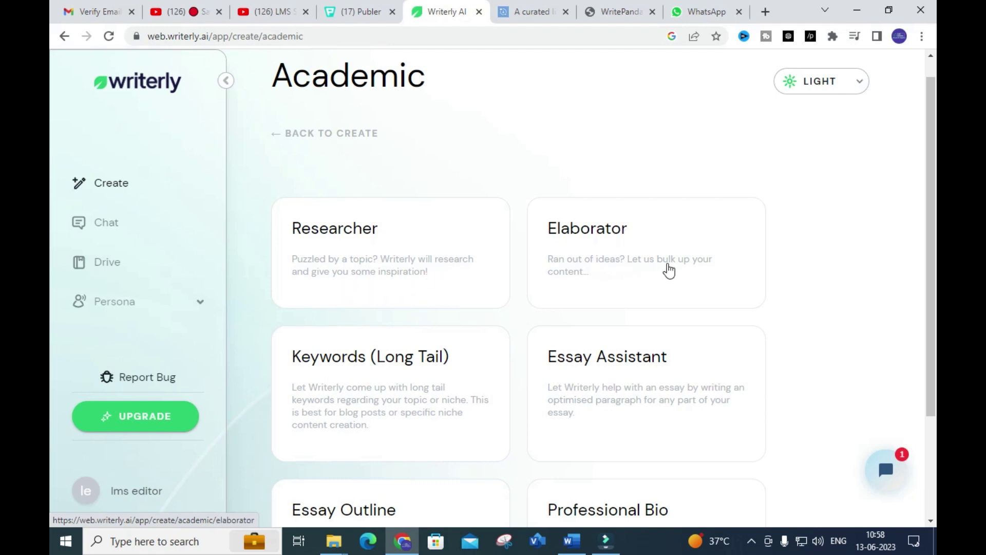
{"action": "scroll", "coordinate": [380, 326], "scroll_direction": "down", "scroll_amount": 3}
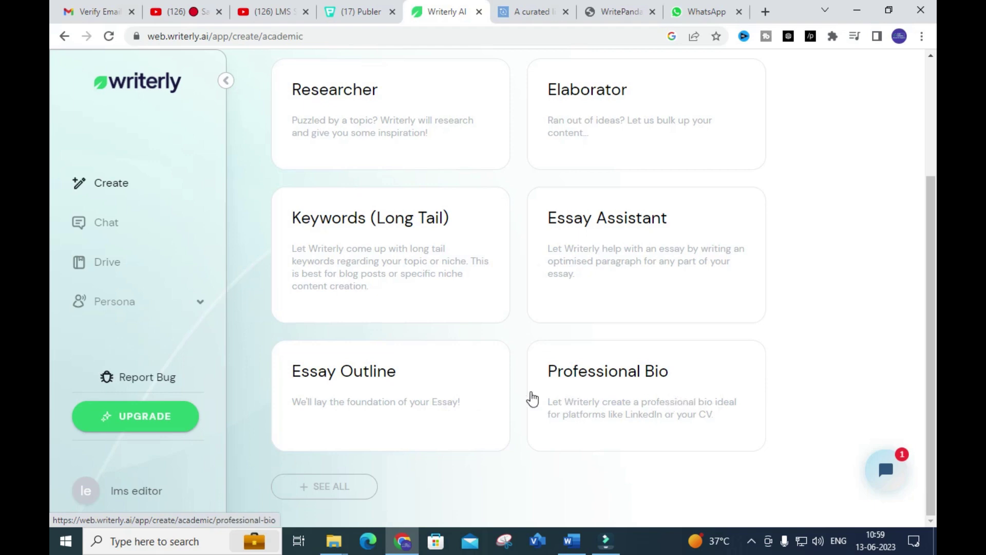
{"action": "scroll", "coordinate": [389, 373], "scroll_direction": "up", "scroll_amount": 3}
{"action": "scroll", "coordinate": [383, 257], "scroll_direction": "down", "scroll_amount": 3}
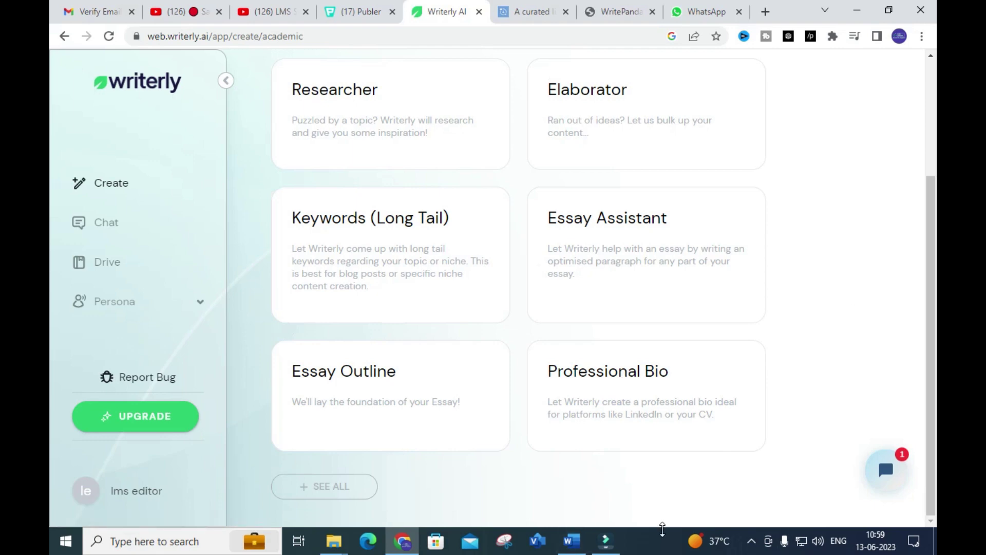
- Open the screen recorder from the system tray, then go back to the Create dashboard
{"action": "left_click", "coordinate": [612, 543]}
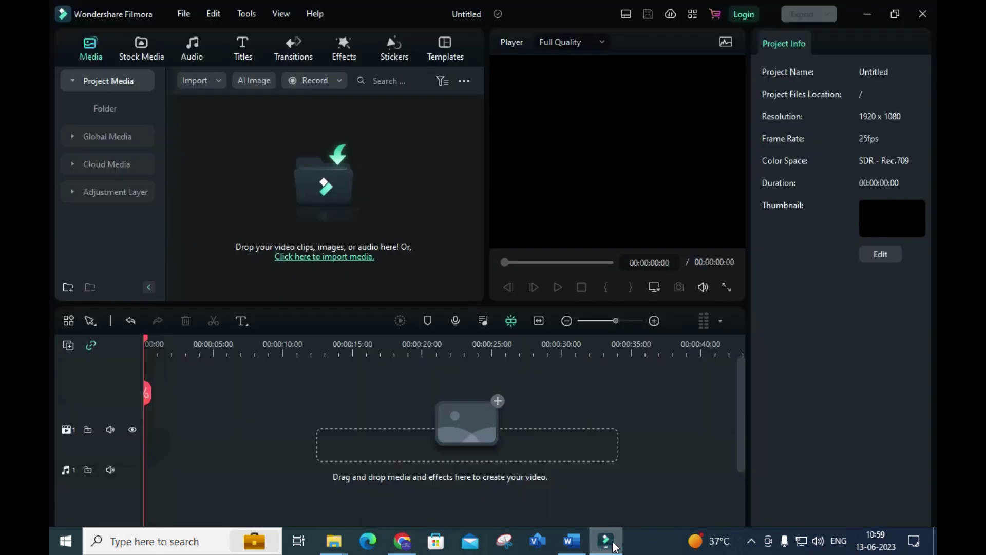
{"action": "left_click", "coordinate": [614, 544]}
{"action": "left_click", "coordinate": [750, 541]}
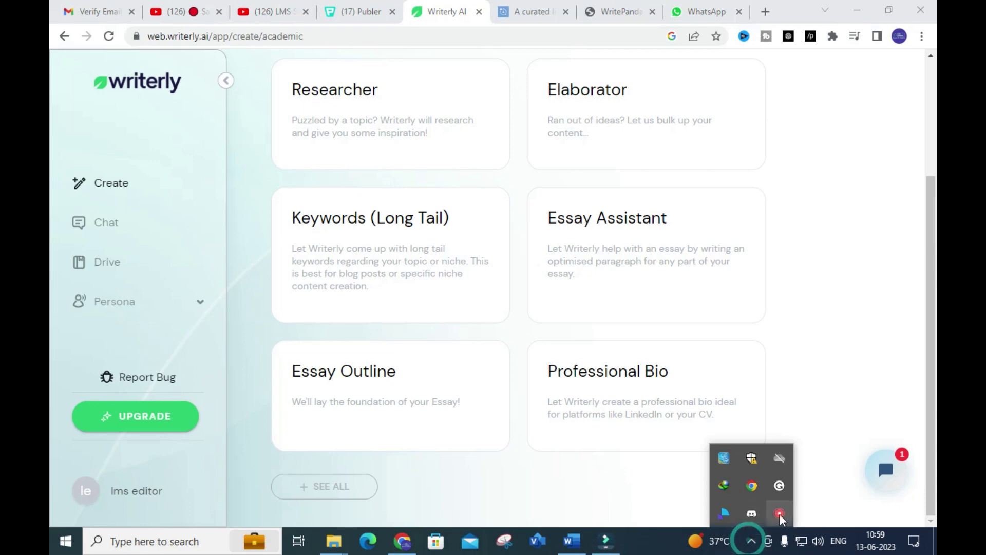
{"action": "right_click", "coordinate": [780, 514]}
{"action": "left_click", "coordinate": [808, 483]}
{"action": "scroll", "coordinate": [783, 335], "scroll_direction": "up", "scroll_amount": 3}
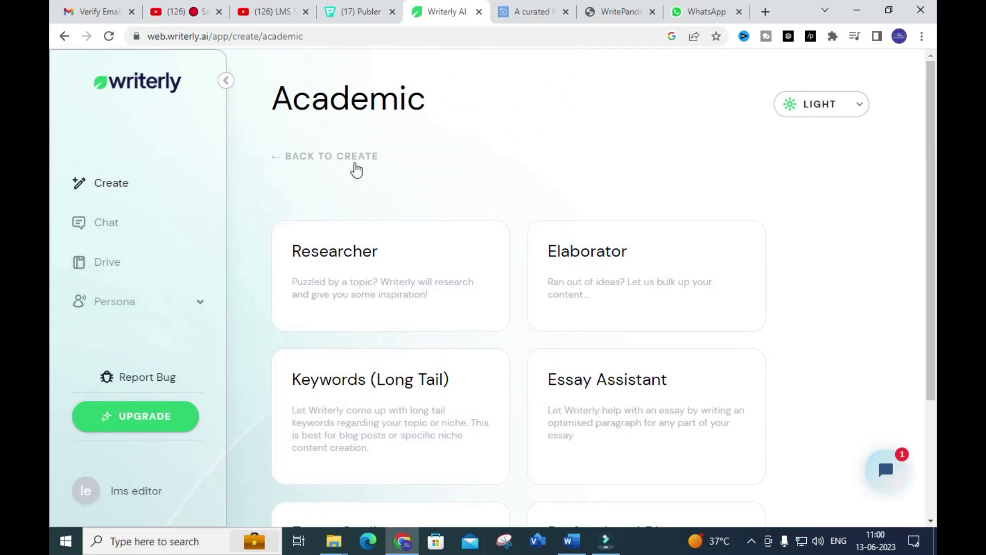
{"action": "left_click", "coordinate": [353, 157]}
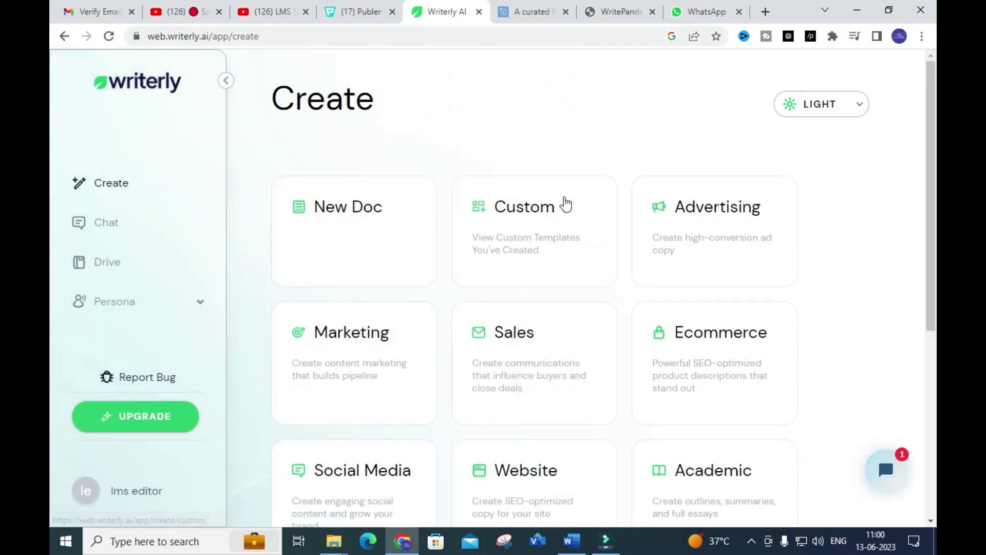
- View the Long Form templates like Brainstorm and Movie / TV Plot, then return to Create
{"action": "scroll", "coordinate": [565, 206], "scroll_direction": "down", "scroll_amount": 3}
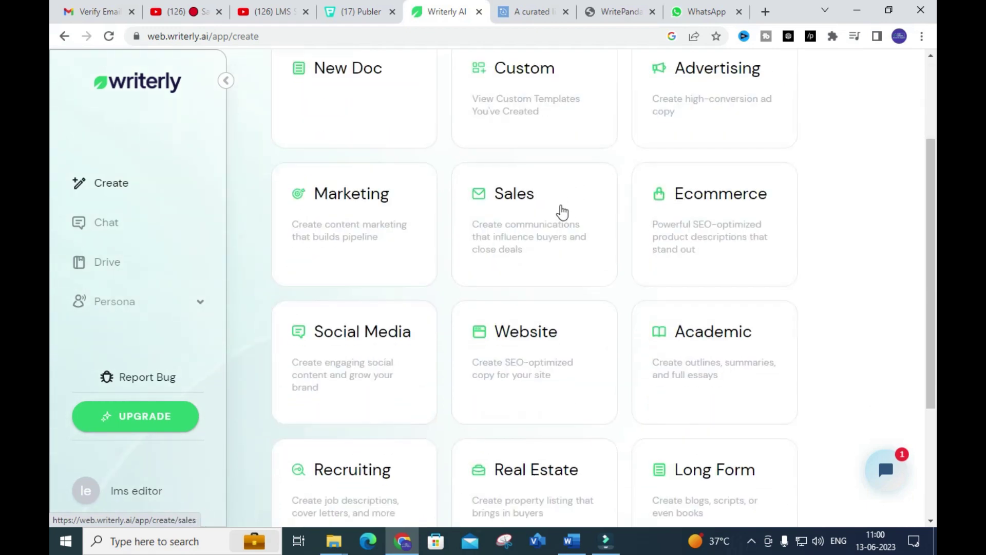
{"action": "scroll", "coordinate": [562, 209], "scroll_direction": "down", "scroll_amount": 3}
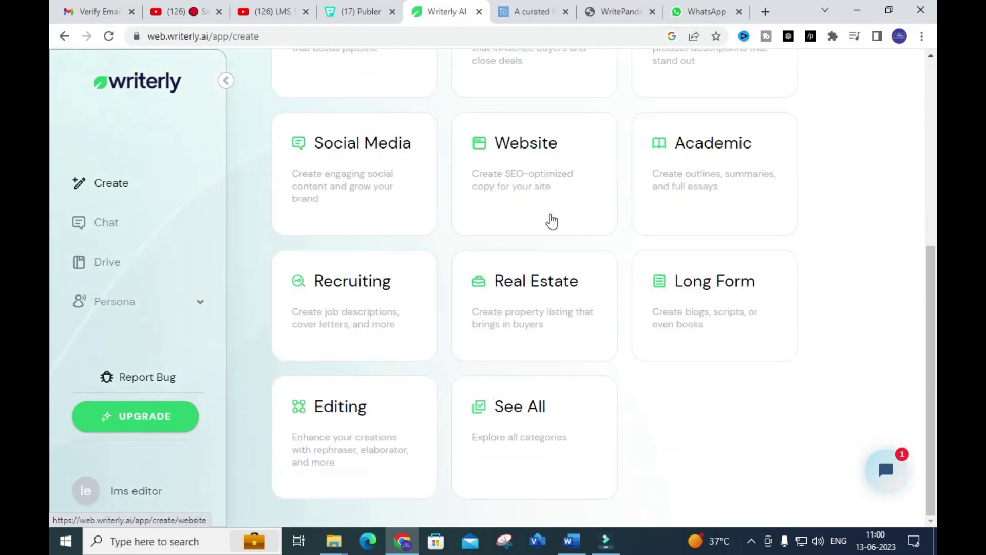
{"action": "left_click", "coordinate": [698, 281]}
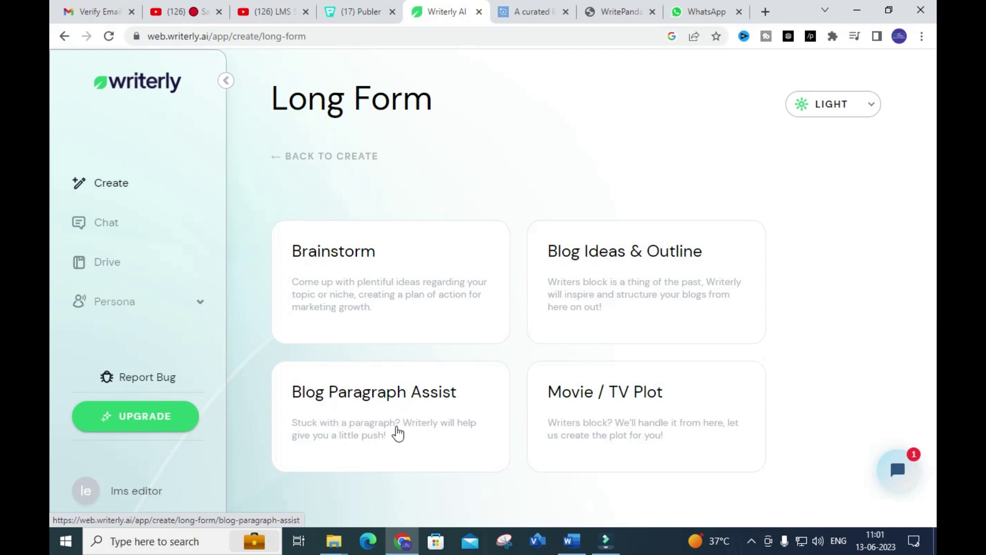
{"action": "left_click", "coordinate": [326, 156]}
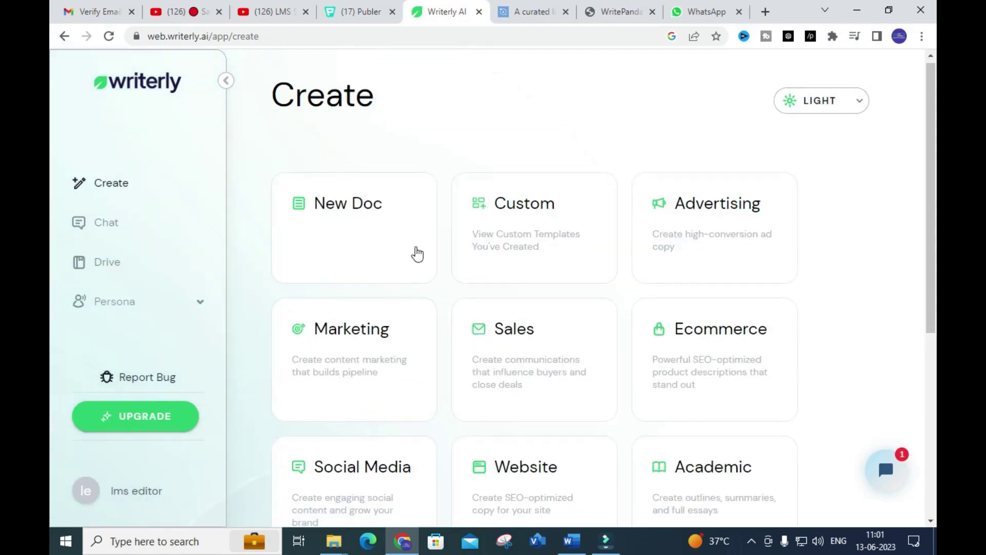
{"action": "scroll", "coordinate": [375, 309], "scroll_direction": "down", "scroll_amount": 4}
- View the Social Media category templates and return to the Create dashboard
{"action": "left_click", "coordinate": [359, 267]}
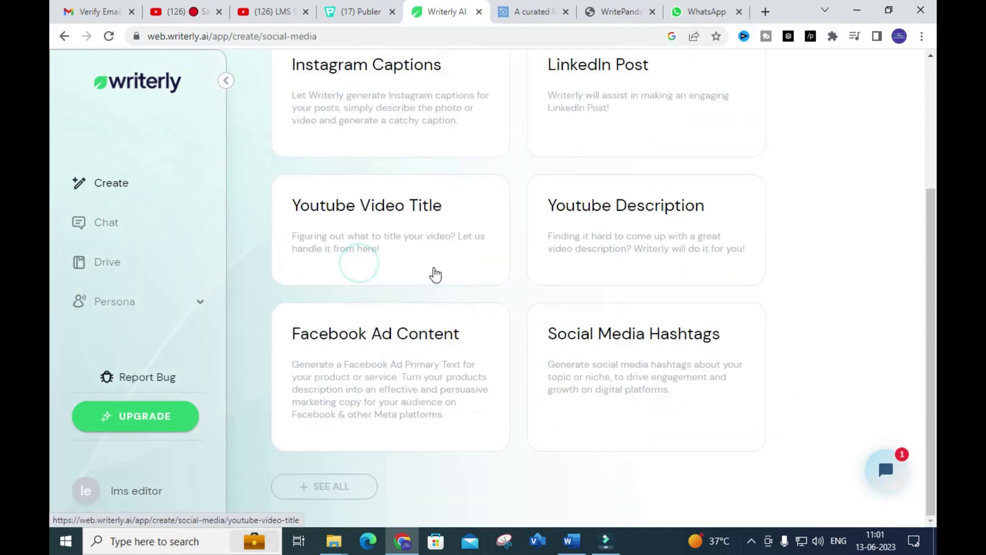
{"action": "scroll", "coordinate": [443, 187], "scroll_direction": "down", "scroll_amount": 3}
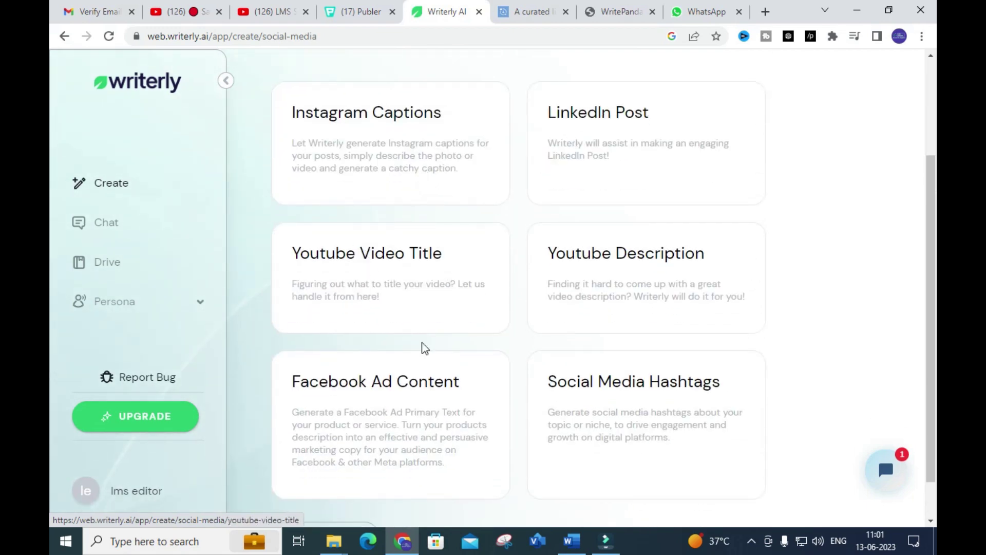
{"action": "scroll", "coordinate": [417, 345], "scroll_direction": "down", "scroll_amount": 1}
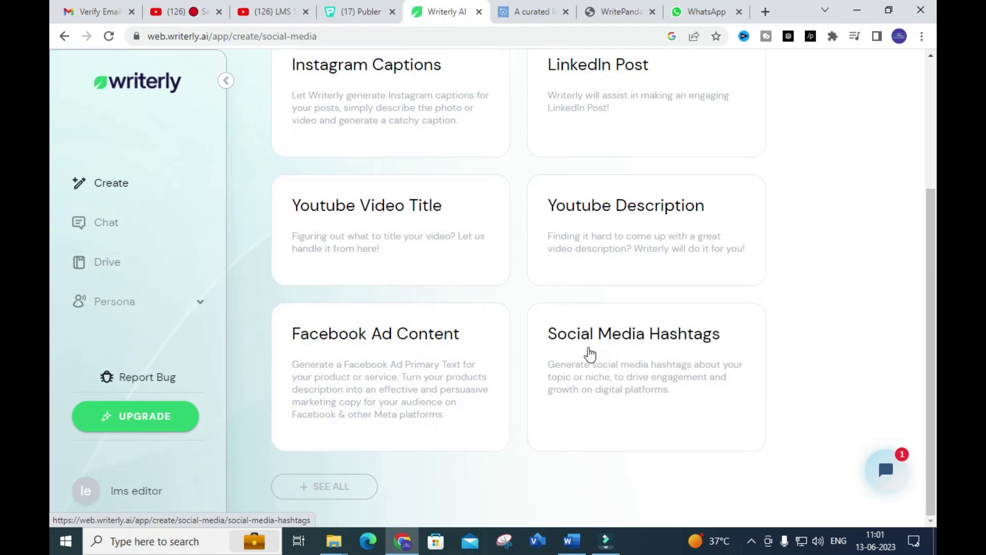
{"action": "scroll", "coordinate": [590, 354], "scroll_direction": "up", "scroll_amount": 4}
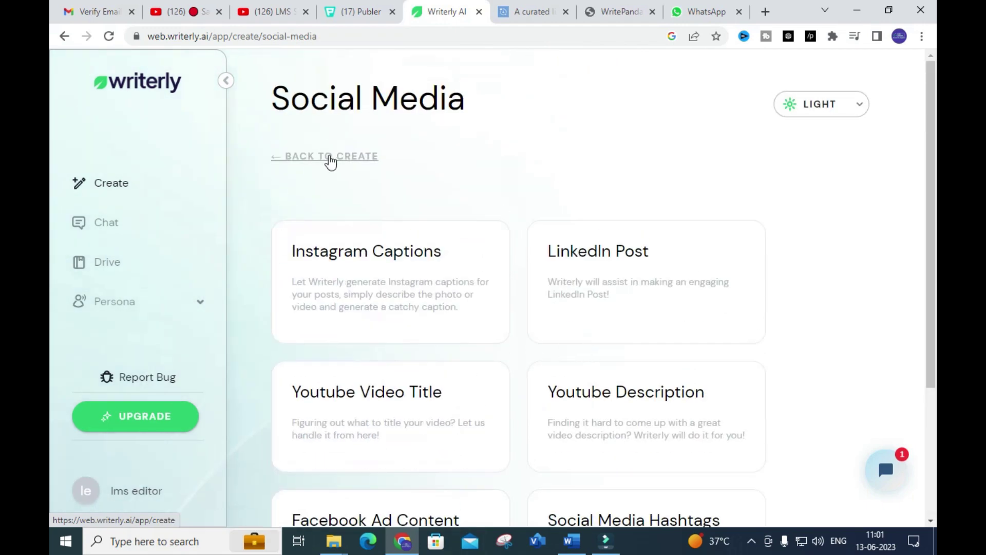
{"action": "left_click", "coordinate": [330, 156]}
- Browse the full template list, collapse the sidebar to icons, and scroll the Create dashboard
{"action": "scroll", "coordinate": [631, 352], "scroll_direction": "down", "scroll_amount": 6}
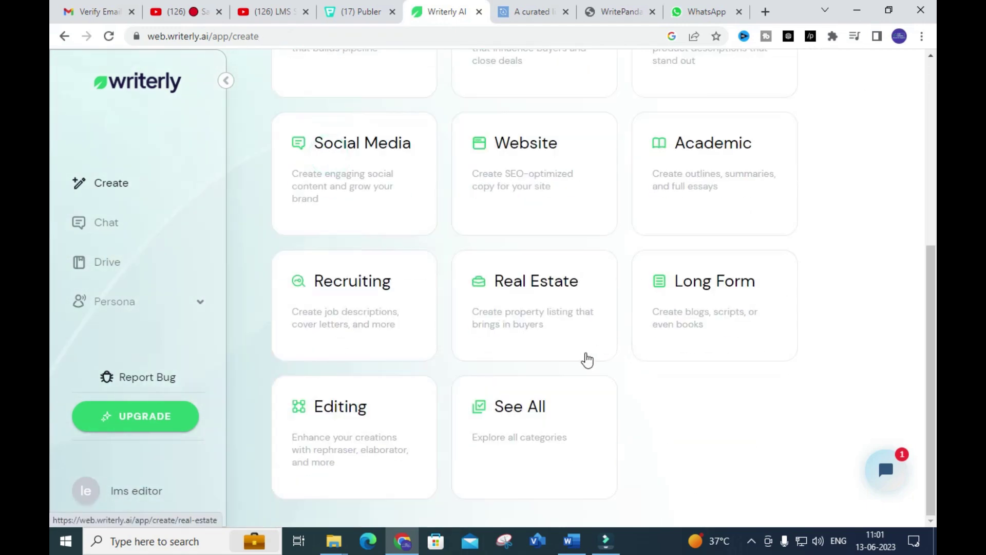
{"action": "left_click", "coordinate": [514, 408]}
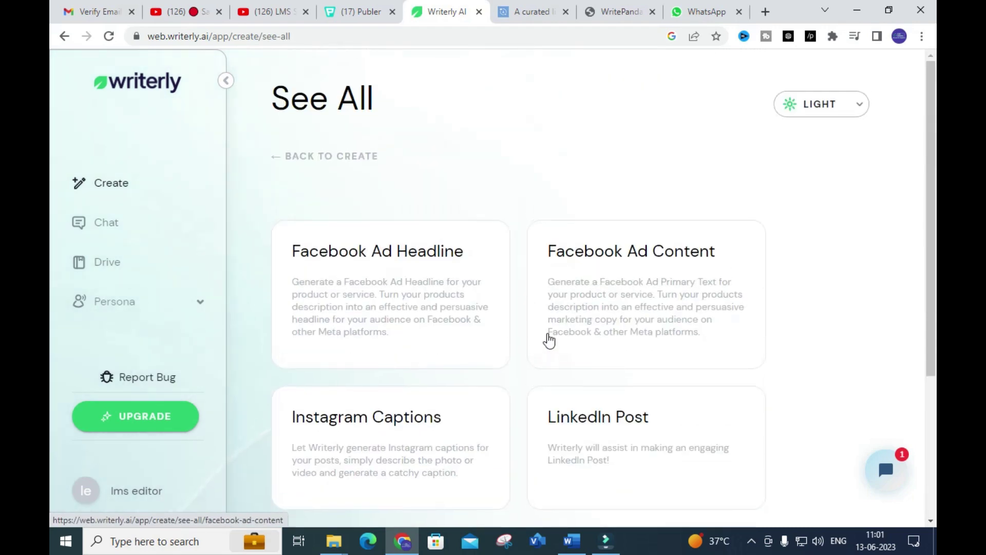
{"action": "scroll", "coordinate": [549, 340], "scroll_direction": "down", "scroll_amount": 4}
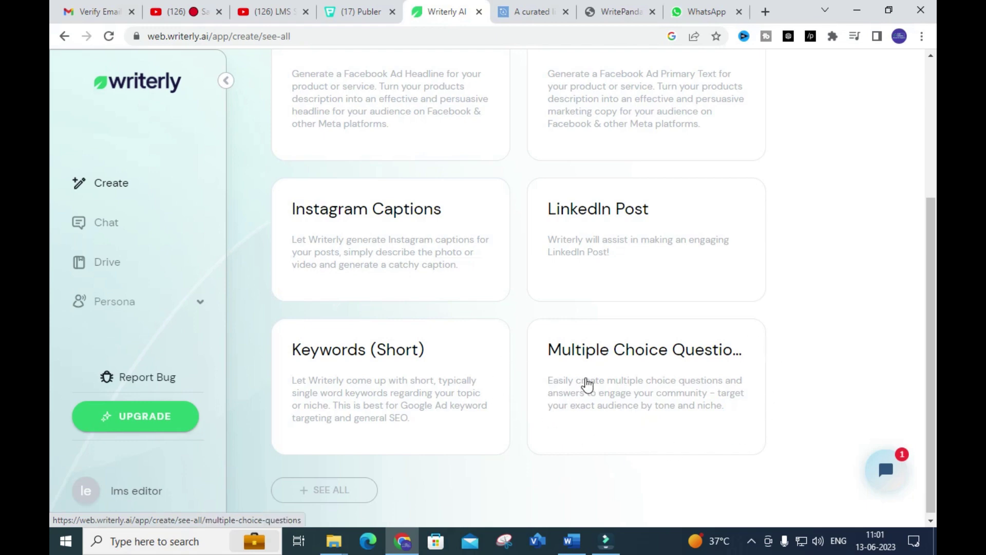
{"action": "left_click", "coordinate": [226, 82]}
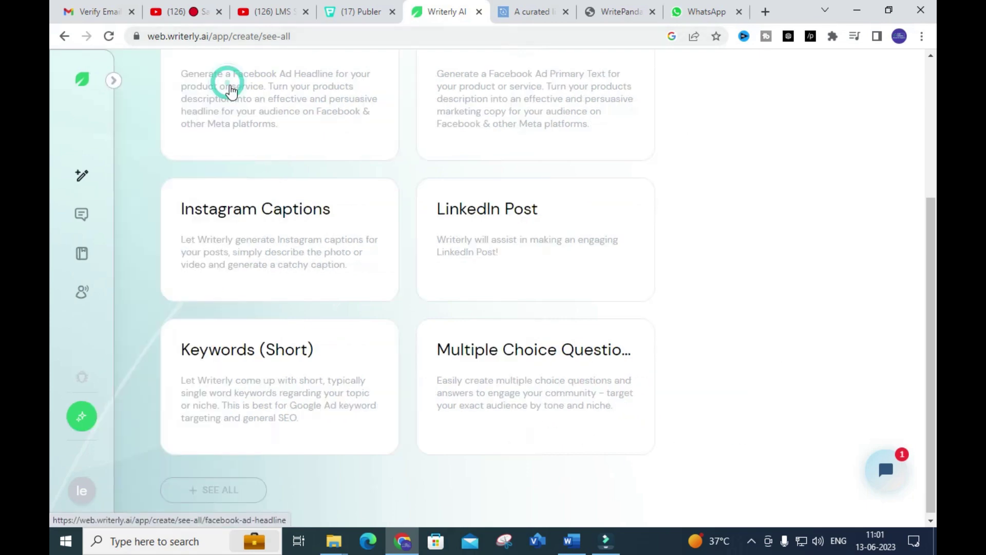
{"action": "scroll", "coordinate": [330, 211], "scroll_direction": "up", "scroll_amount": 5}
{"action": "left_click", "coordinate": [234, 151]}
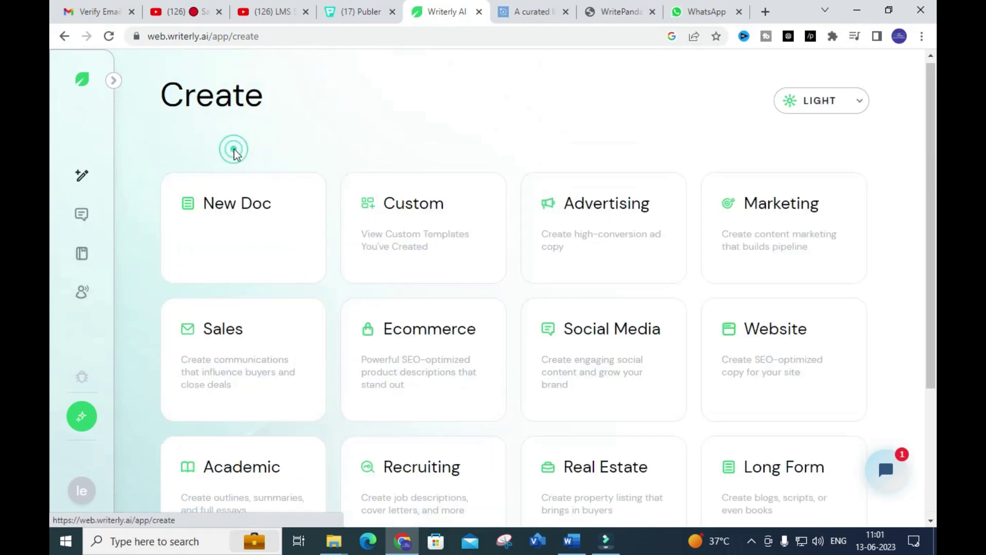
{"action": "scroll", "coordinate": [385, 229], "scroll_direction": "down", "scroll_amount": 3}
{"action": "scroll", "coordinate": [578, 180], "scroll_direction": "up", "scroll_amount": 1}
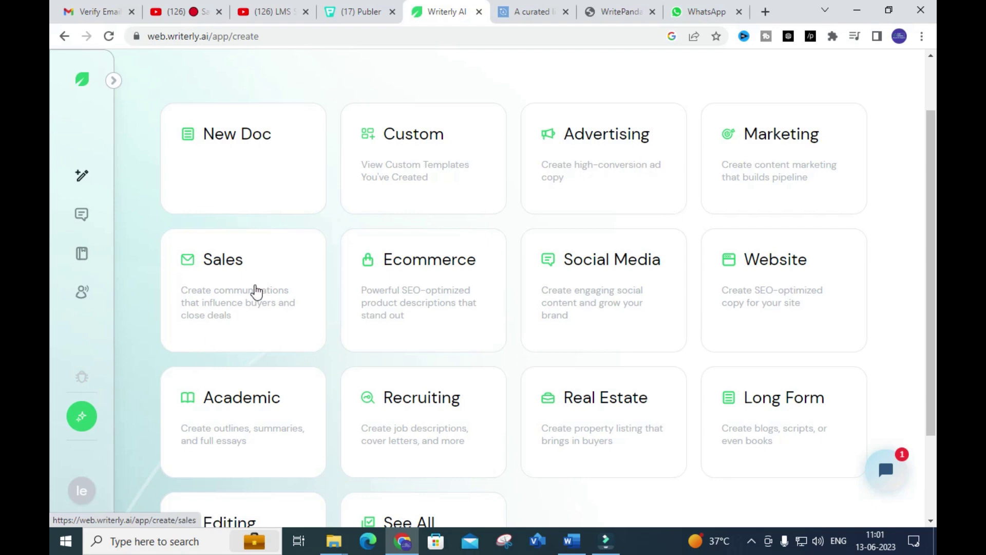
{"action": "scroll", "coordinate": [256, 290], "scroll_direction": "down", "scroll_amount": 2}
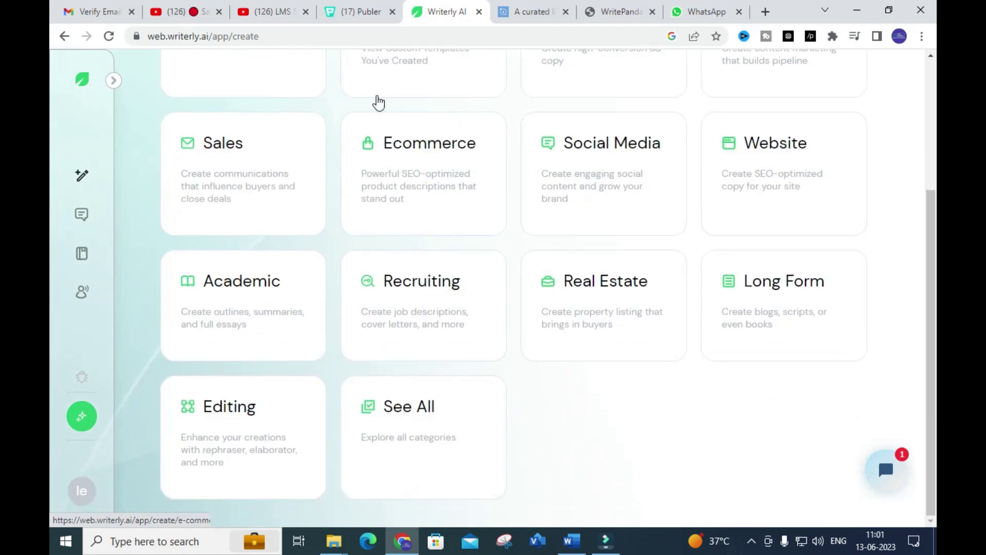
{"action": "scroll", "coordinate": [309, 185], "scroll_direction": "up", "scroll_amount": 3}
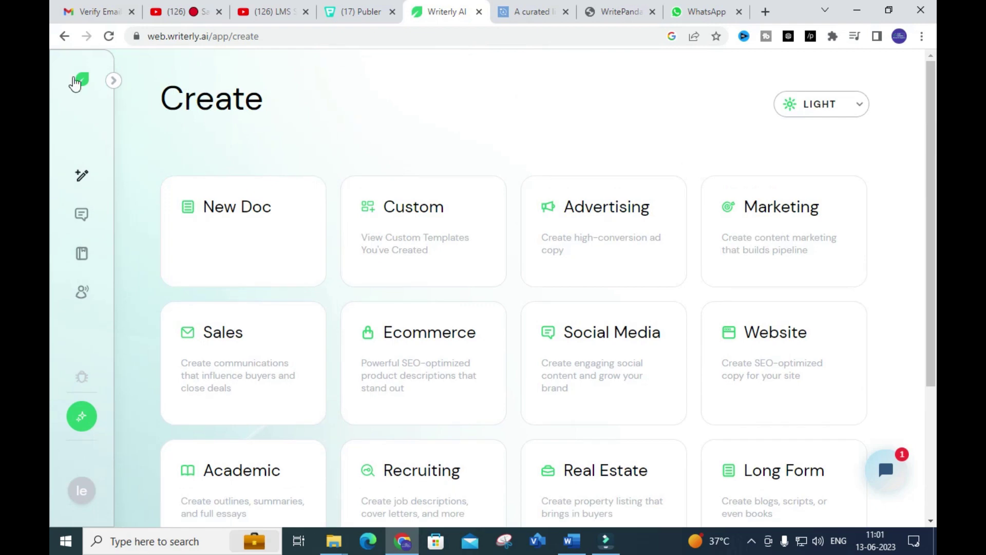
- Review the monthly Creators plans: Free $0, Chat $4, Studio $14 and Team $34, then switch to Write Panda
{"action": "left_click", "coordinate": [82, 416]}
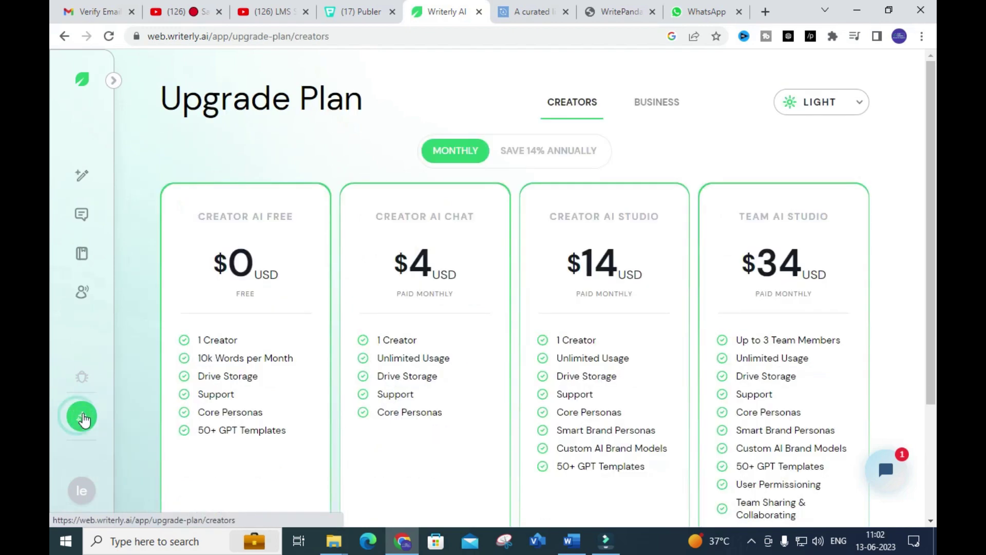
{"action": "scroll", "coordinate": [473, 268], "scroll_direction": "down", "scroll_amount": 3}
{"action": "scroll", "coordinate": [457, 269], "scroll_direction": "up", "scroll_amount": 3}
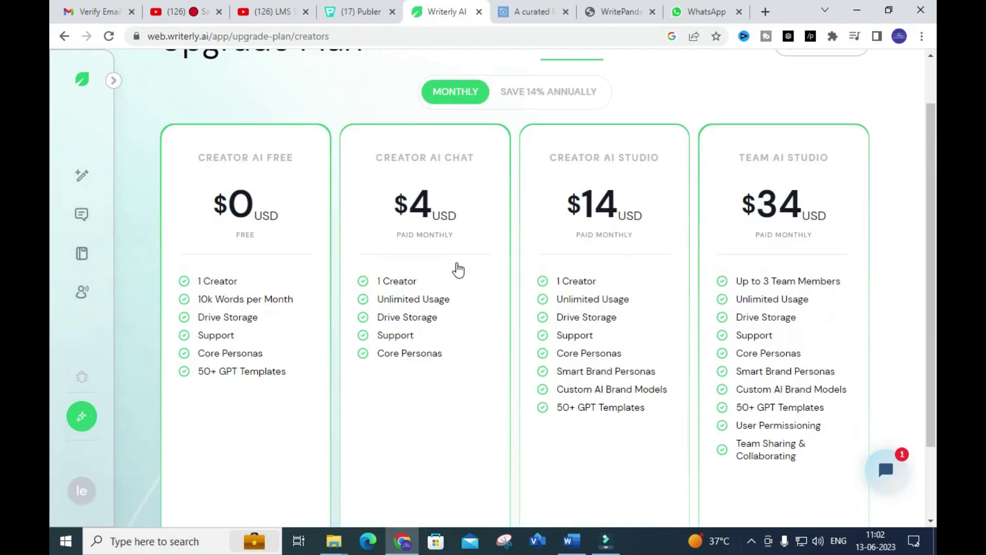
{"action": "scroll", "coordinate": [442, 269], "scroll_direction": "down", "scroll_amount": 3}
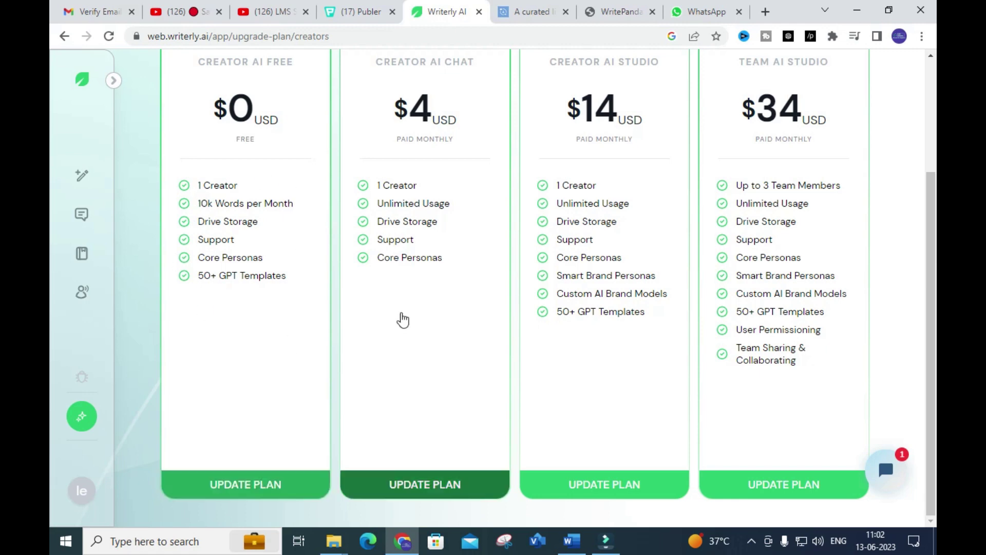
{"action": "scroll", "coordinate": [399, 319], "scroll_direction": "up", "scroll_amount": 1}
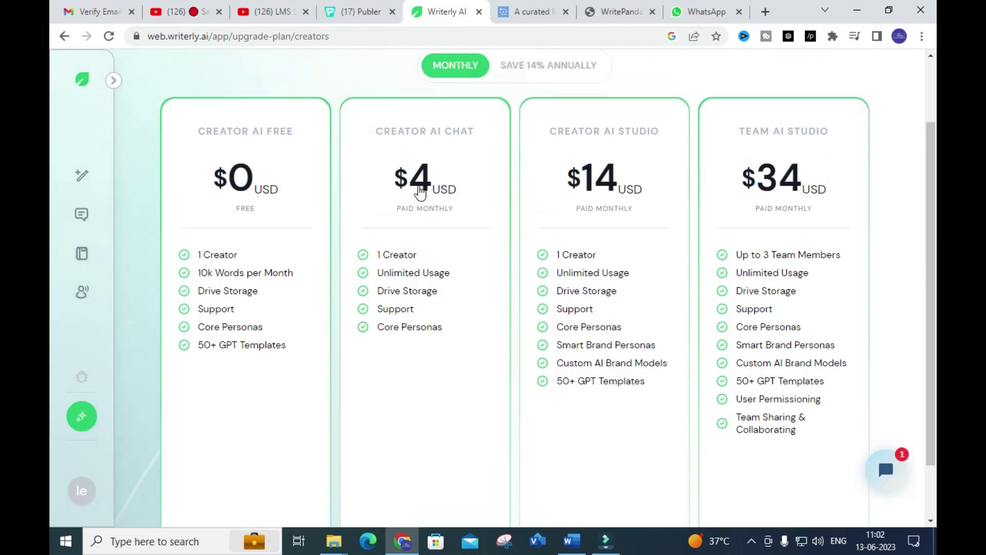
{"action": "scroll", "coordinate": [438, 220], "scroll_direction": "down", "scroll_amount": 1}
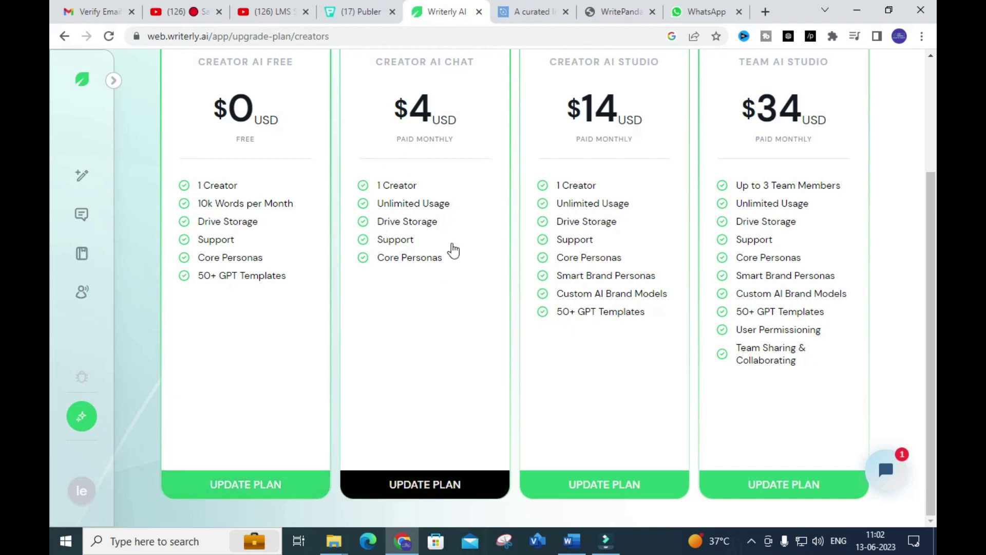
{"action": "scroll", "coordinate": [453, 250], "scroll_direction": "up", "scroll_amount": 3}
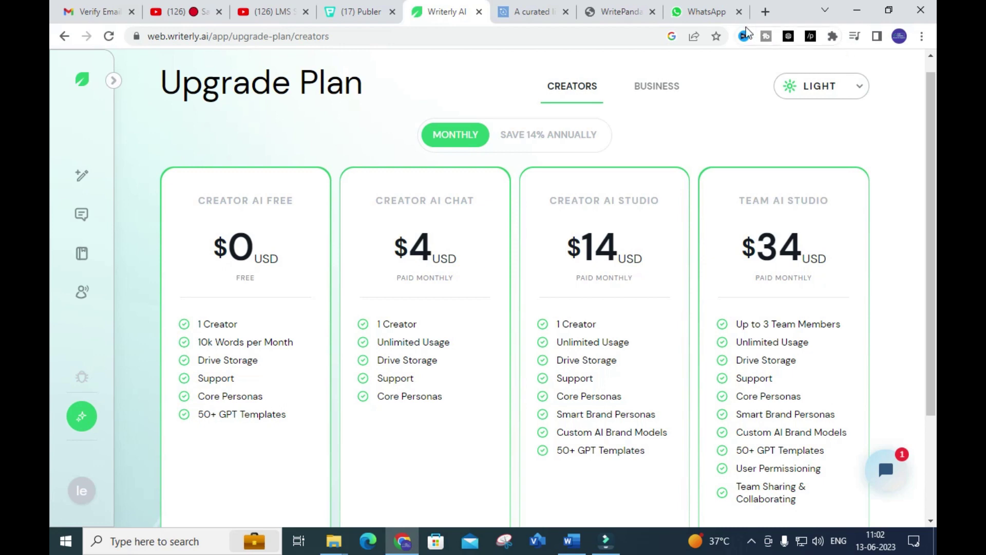
{"action": "left_click", "coordinate": [621, 11]}
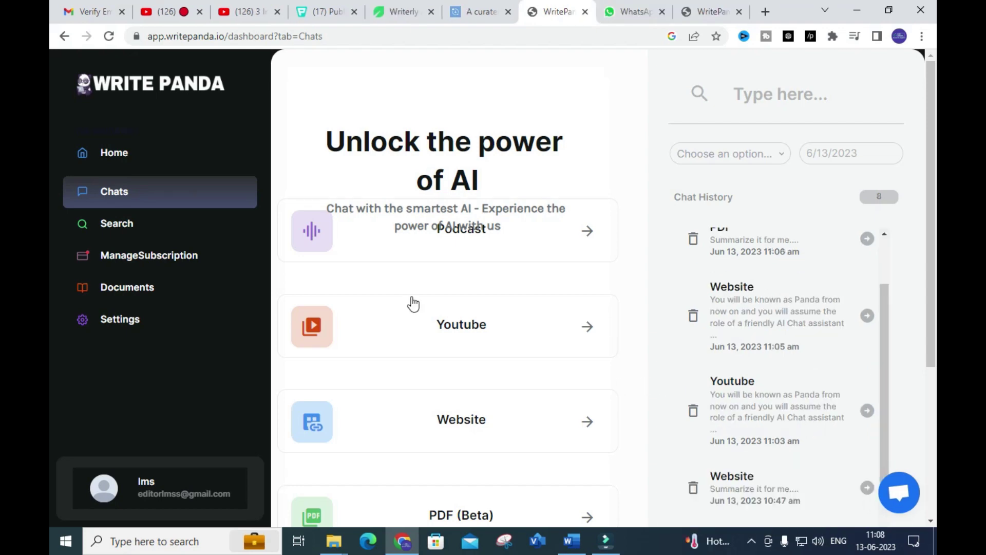
- Scroll the Write Panda Chats dashboard and start a chat from the Podcast source
{"action": "scroll", "coordinate": [463, 231], "scroll_direction": "down", "scroll_amount": 2}
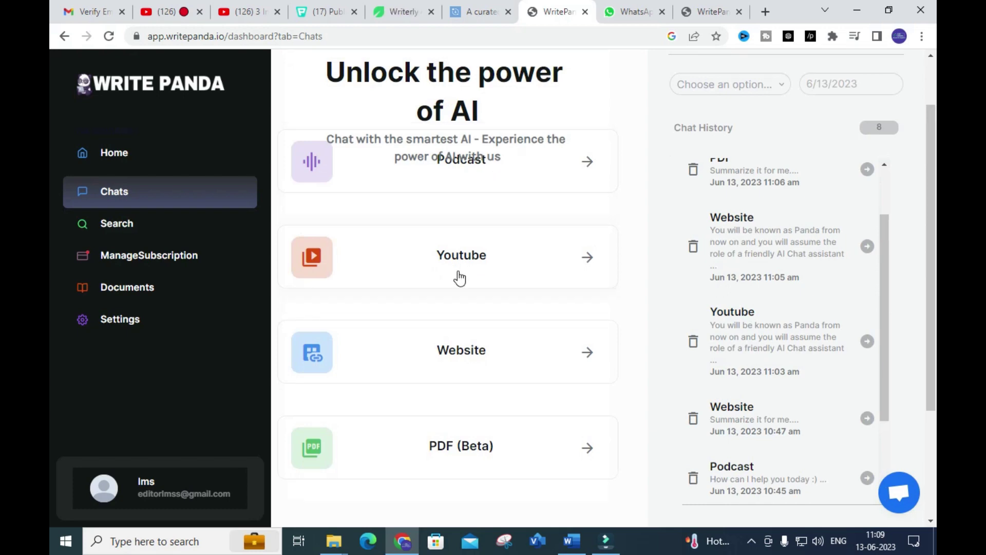
{"action": "left_click", "coordinate": [567, 164]}
- Start a Podcast chat, then cancel the RSS feed URL entry
{"action": "left_click", "coordinate": [587, 169]}
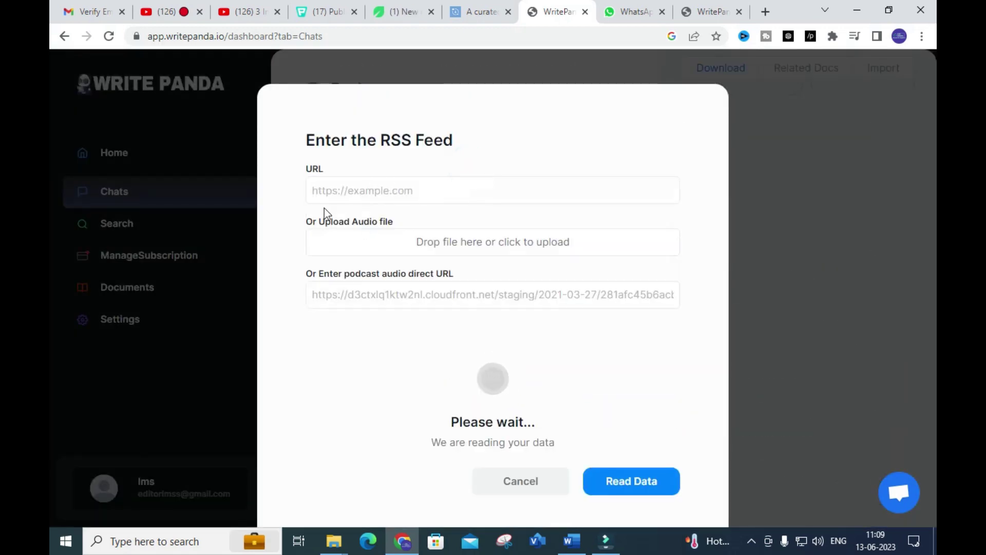
{"action": "left_click", "coordinate": [339, 191]}
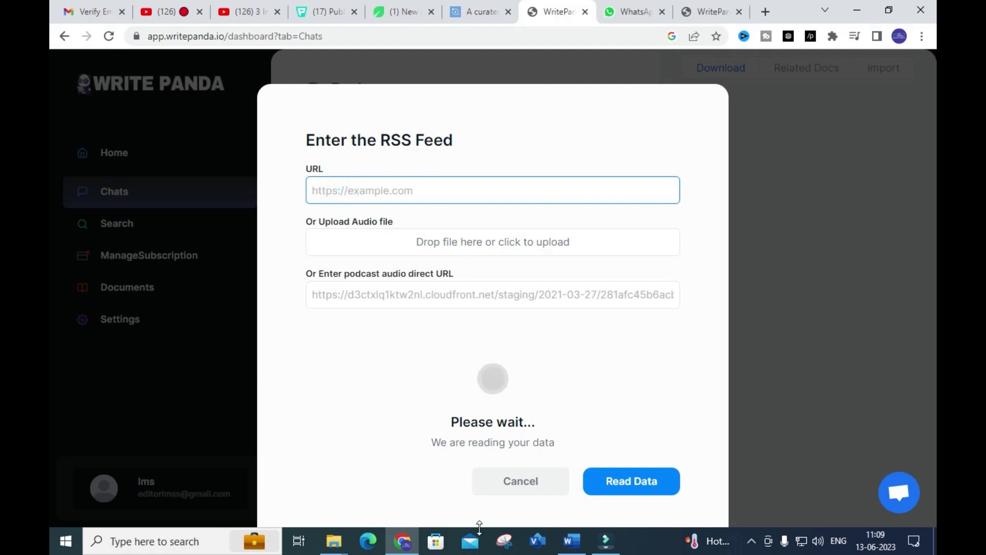
{"action": "left_click", "coordinate": [518, 485]}
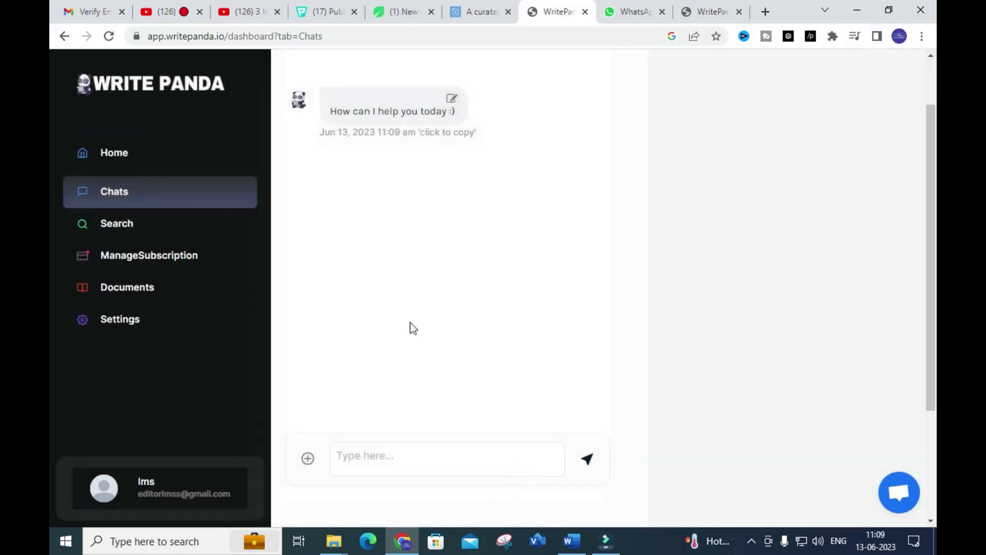
- Start a Youtube chat, dismiss the video URL prompt, and return Home
{"action": "left_click", "coordinate": [122, 192]}
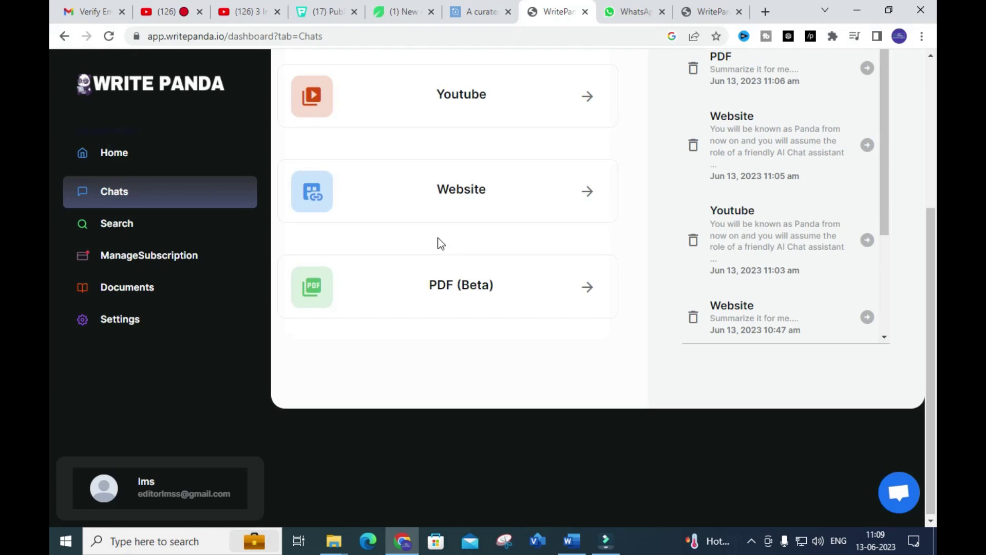
{"action": "left_click", "coordinate": [476, 329]}
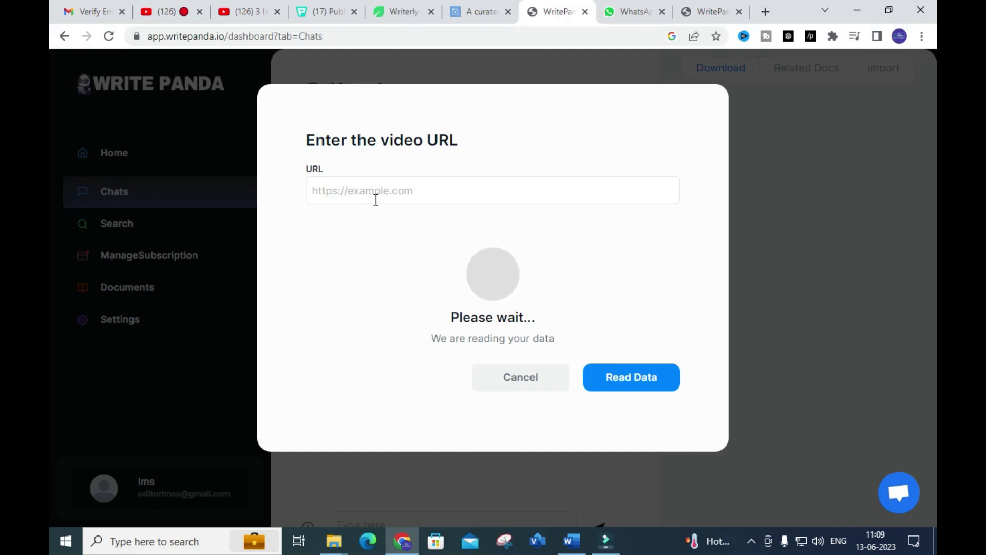
{"action": "left_click", "coordinate": [498, 378]}
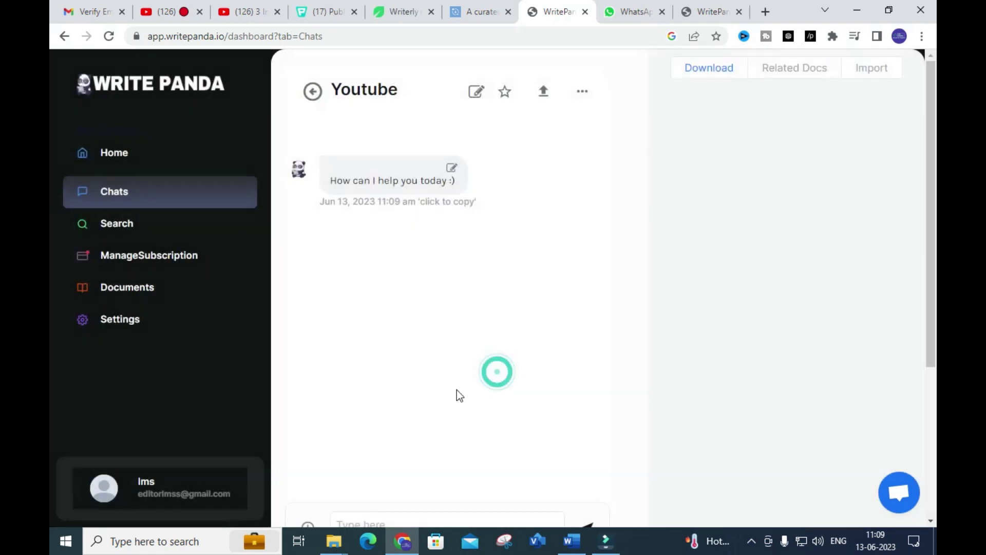
{"action": "left_click", "coordinate": [134, 154]}
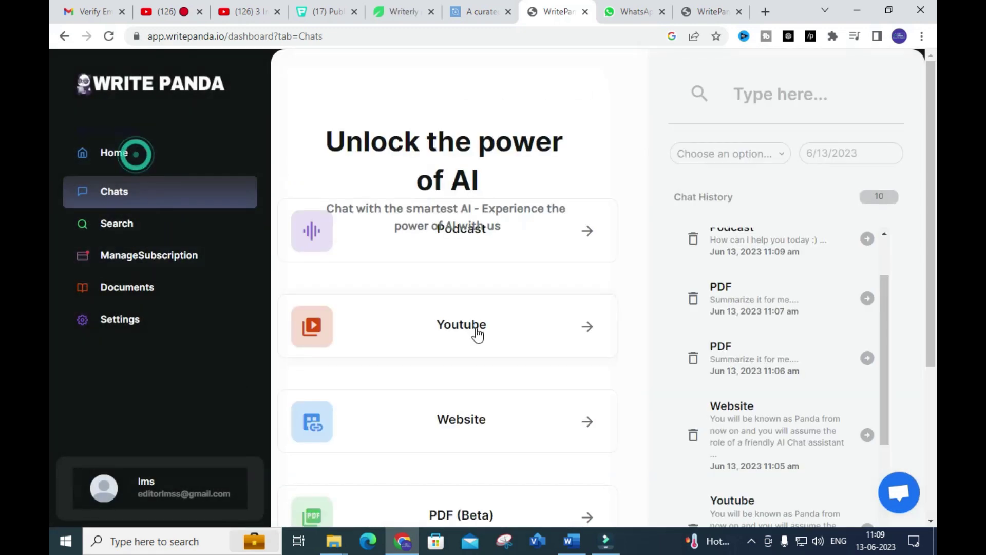
- Upload energies-15-01880-v2_4_2.pdf as a PDF (Beta) chat source, then return Home while it reads
{"action": "scroll", "coordinate": [449, 309], "scroll_direction": "down", "scroll_amount": 3}
{"action": "left_click", "coordinate": [434, 370]}
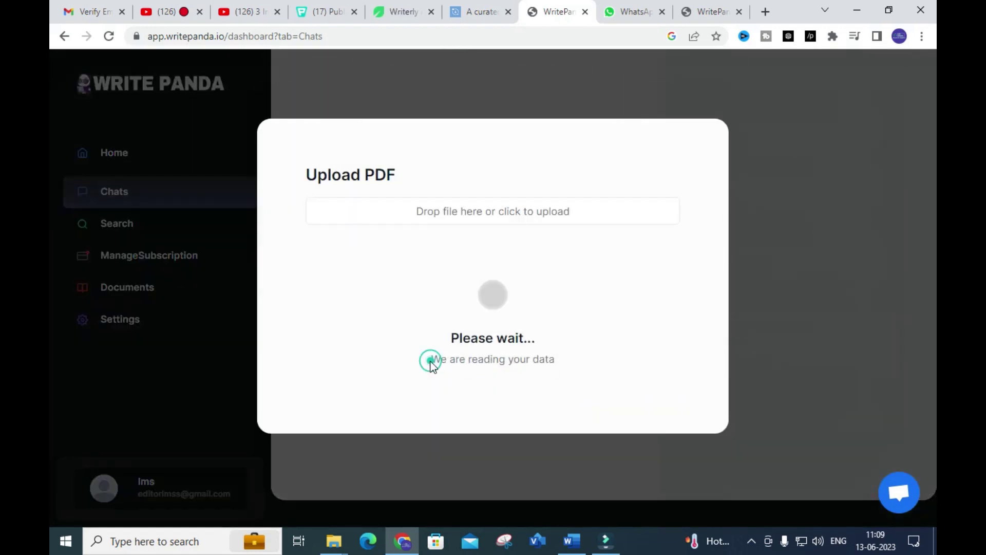
{"action": "left_click", "coordinate": [463, 229]}
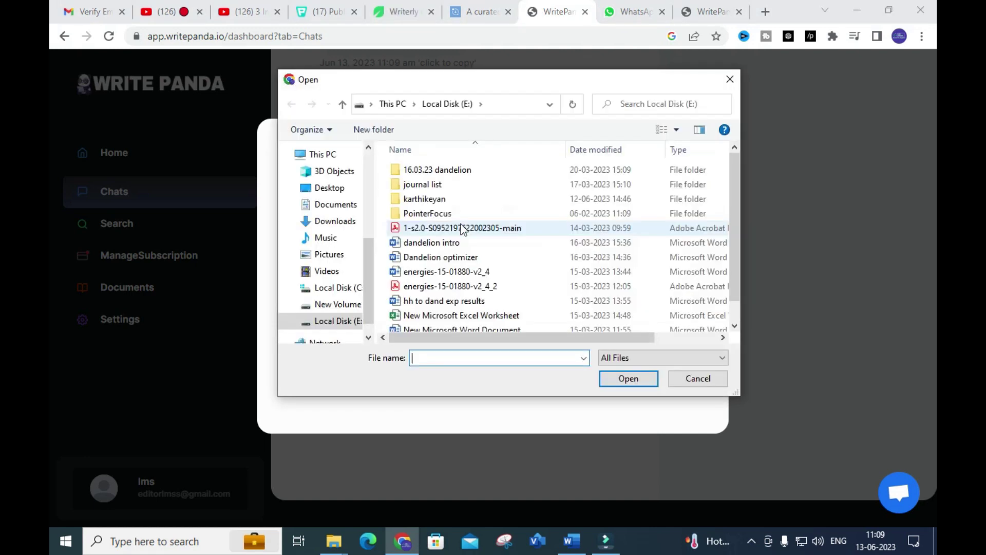
{"action": "scroll", "coordinate": [434, 252], "scroll_direction": "down", "scroll_amount": 1}
{"action": "left_click", "coordinate": [417, 265]}
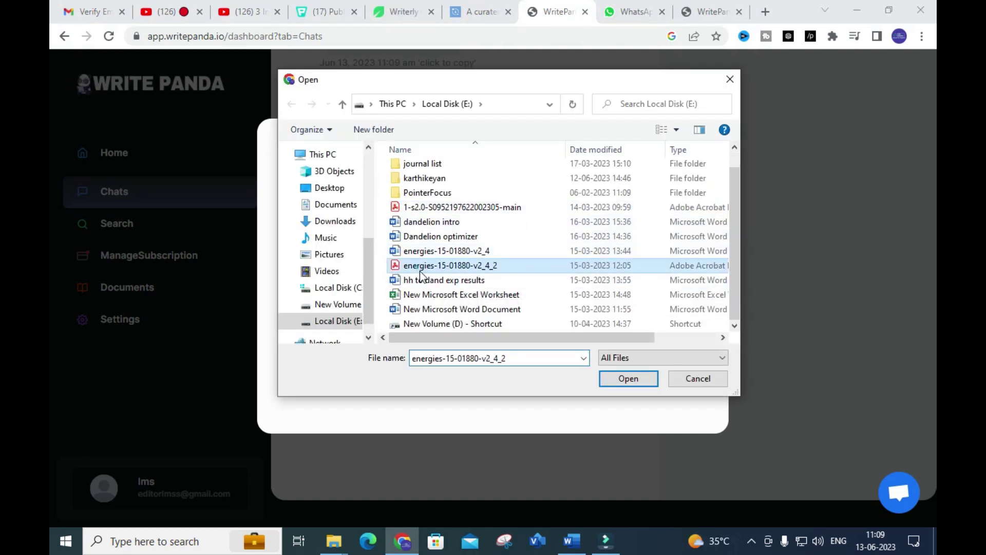
{"action": "left_click", "coordinate": [629, 379]}
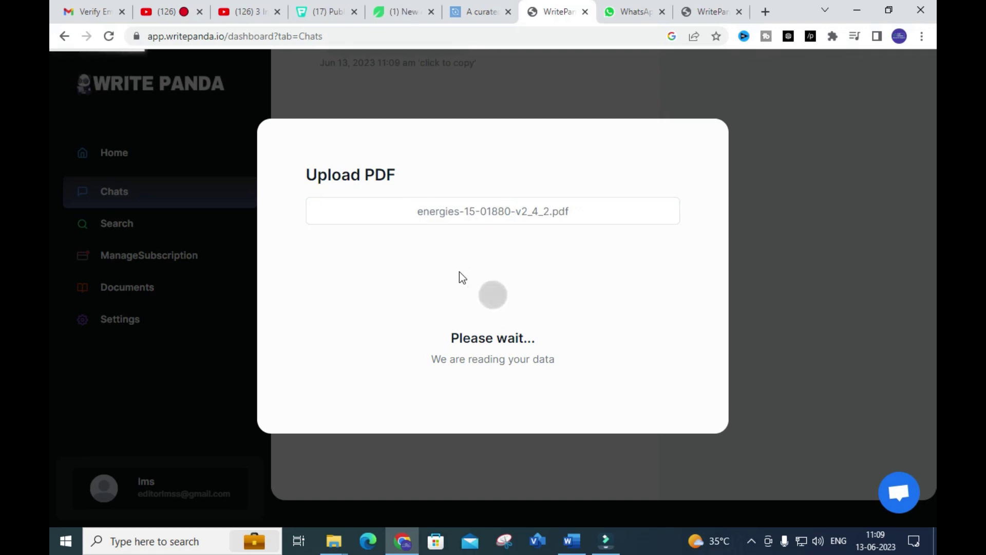
{"action": "left_click", "coordinate": [228, 291]}
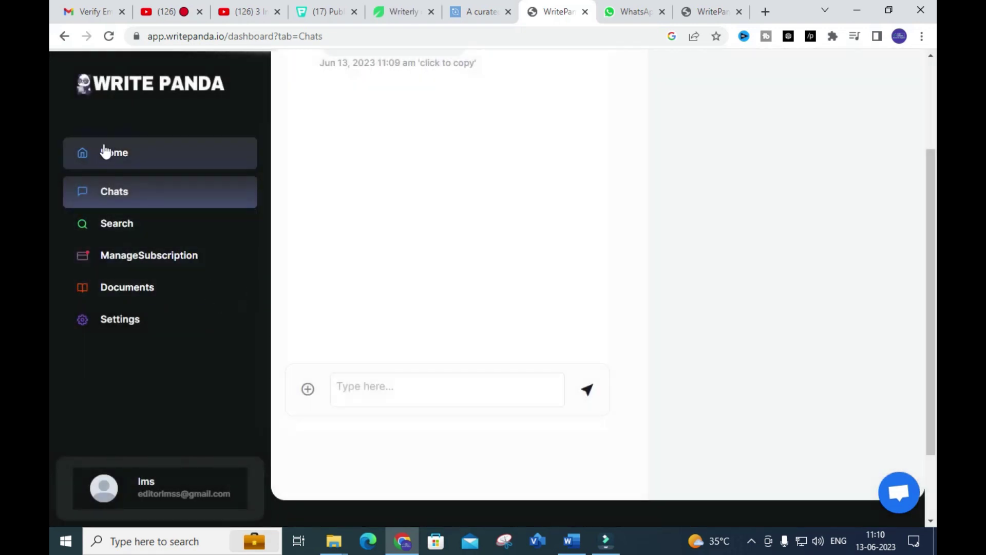
{"action": "left_click", "coordinate": [104, 150]}
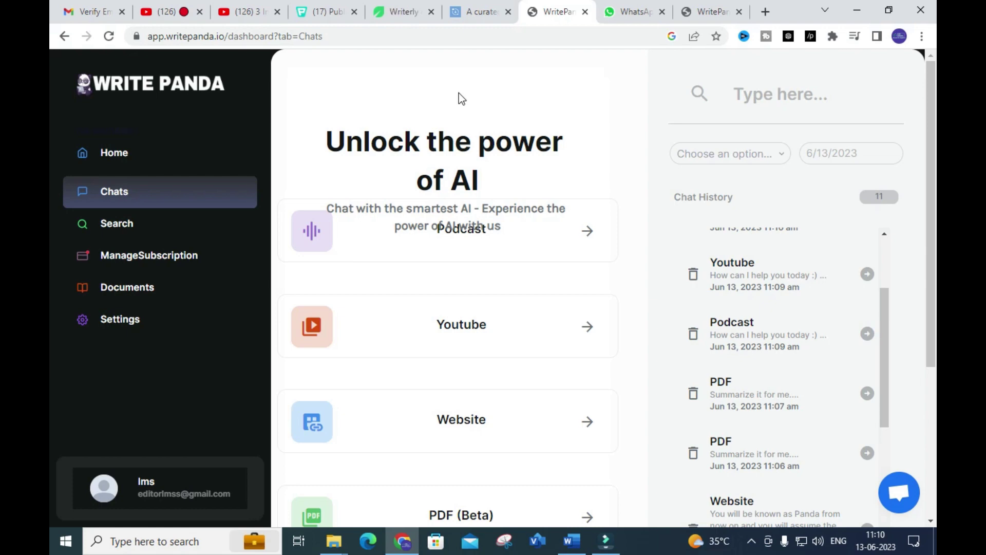
- Return to Writerly AI's Create page via the leaf logo and scroll its category cards
{"action": "left_click", "coordinate": [406, 10]}
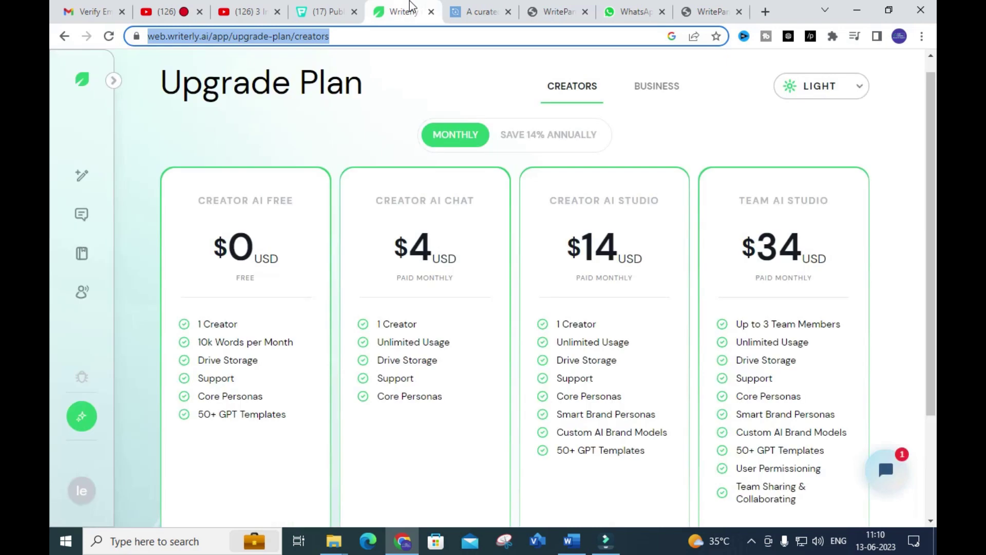
{"action": "left_click", "coordinate": [82, 80]}
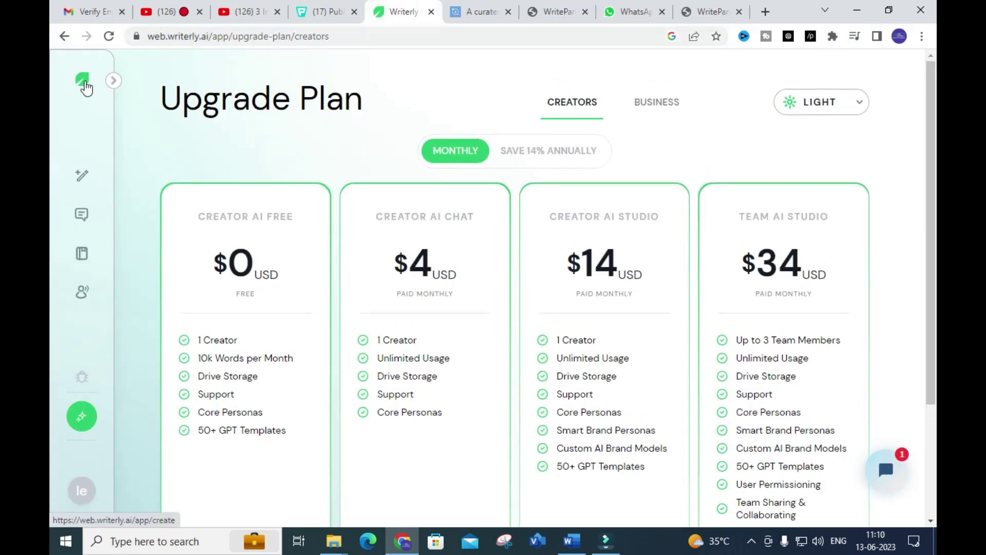
{"action": "scroll", "coordinate": [440, 319], "scroll_direction": "down", "scroll_amount": 3}
{"action": "scroll", "coordinate": [414, 322], "scroll_direction": "up", "scroll_amount": 3}
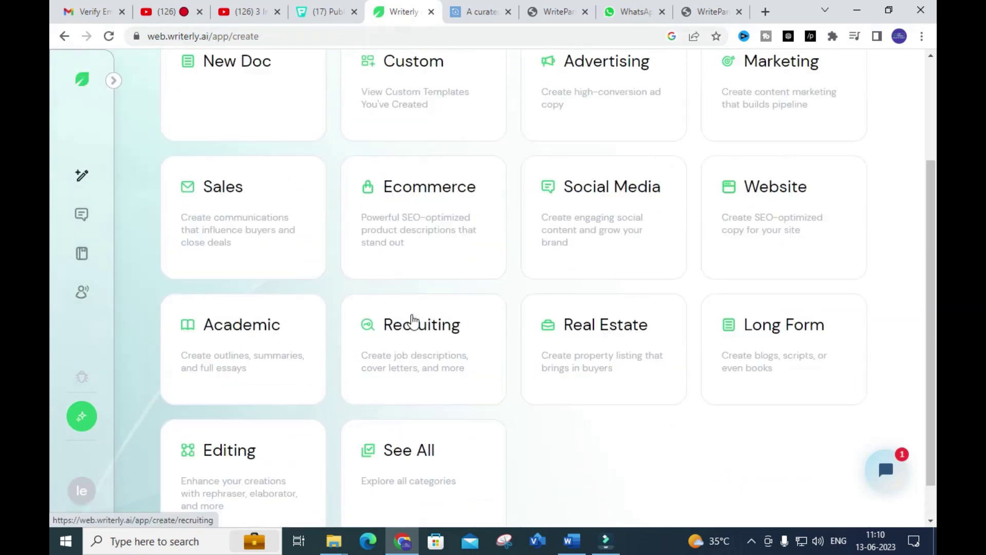
{"action": "scroll", "coordinate": [633, 279], "scroll_direction": "down", "scroll_amount": 3}
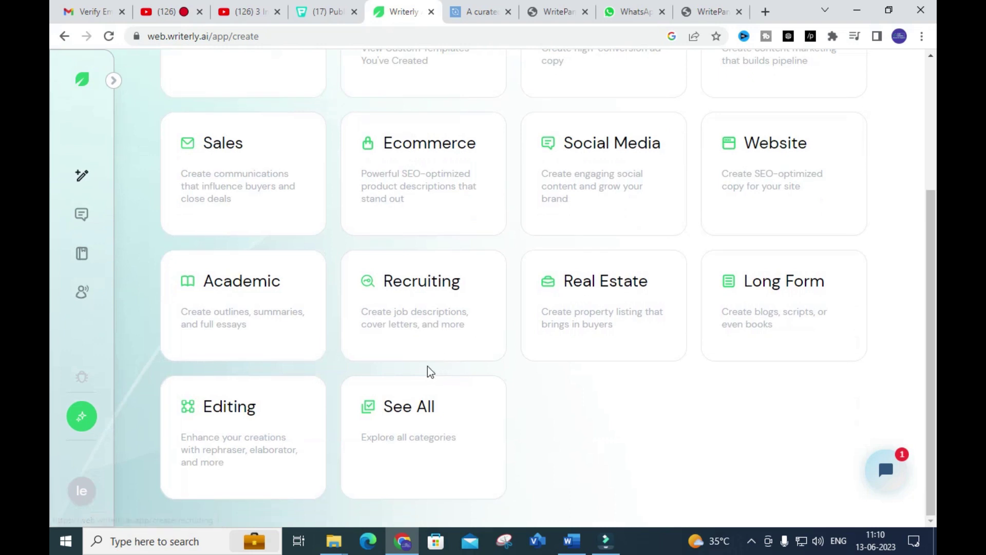
{"action": "scroll", "coordinate": [287, 363], "scroll_direction": "up", "scroll_amount": 1}
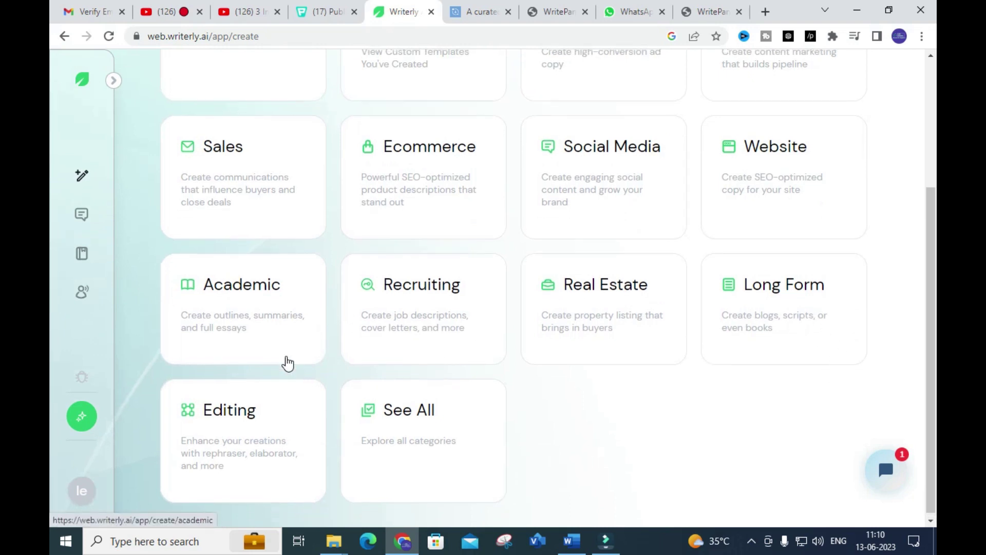